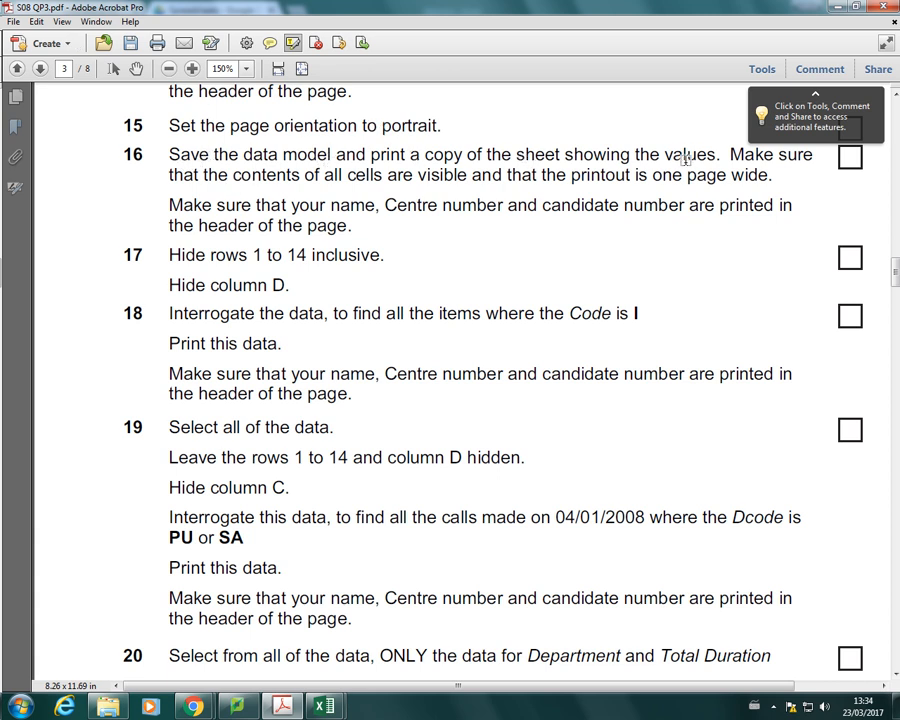
Highlight "values", "all cells are visible" and "one page wide" in the question 16 instructions.
left_click_drag(663, 156, 717, 156)
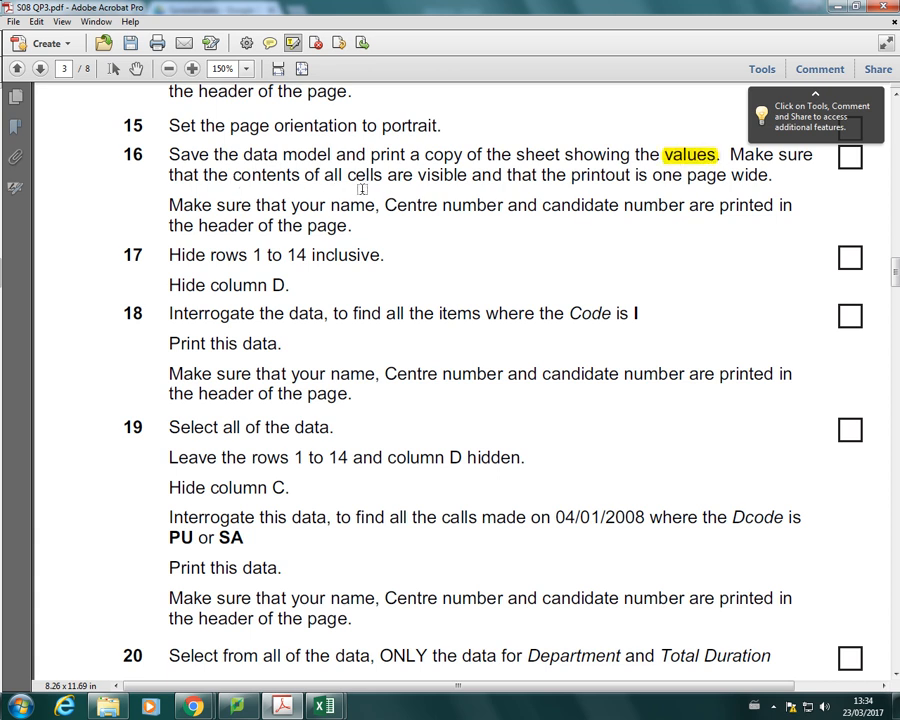
left_click_drag(321, 177, 468, 176)
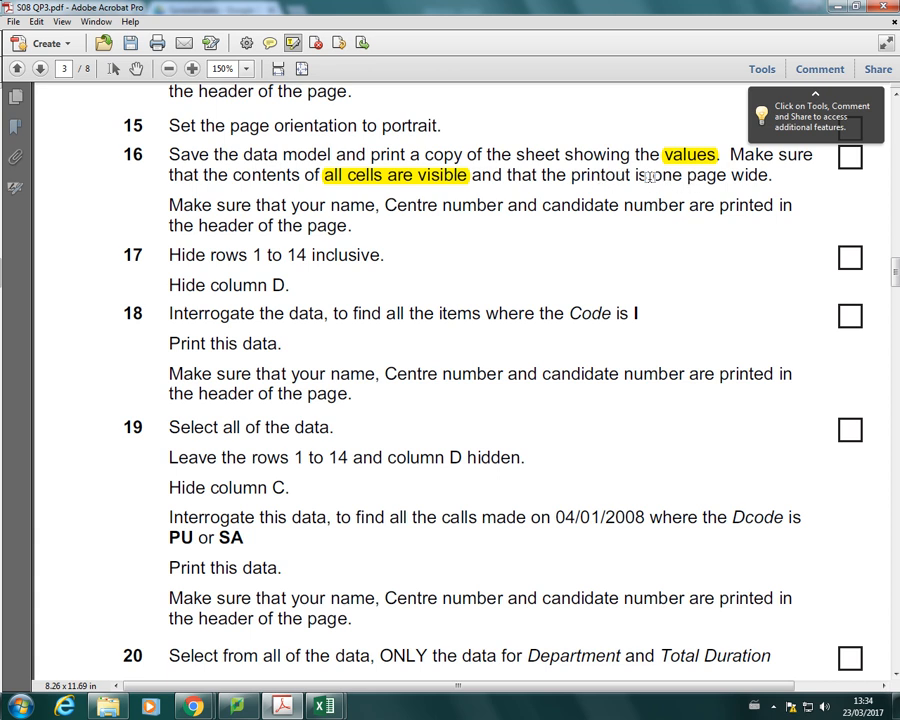
left_click_drag(651, 176, 770, 176)
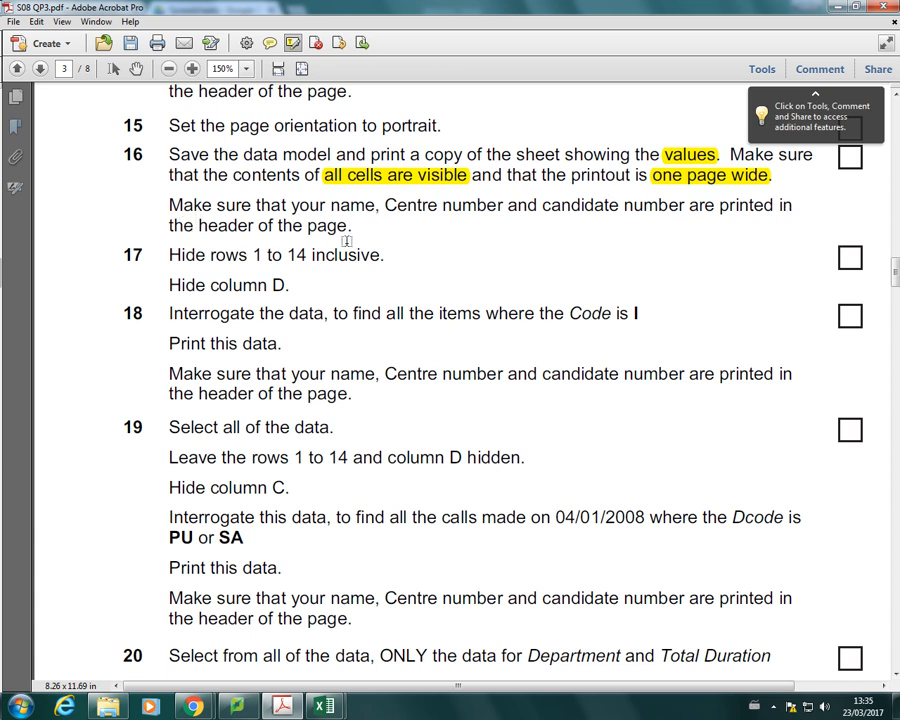
Switch to the j8phone workbook in Excel, display the sheet's formulas and return it to showing values.
mouse_move(318, 708)
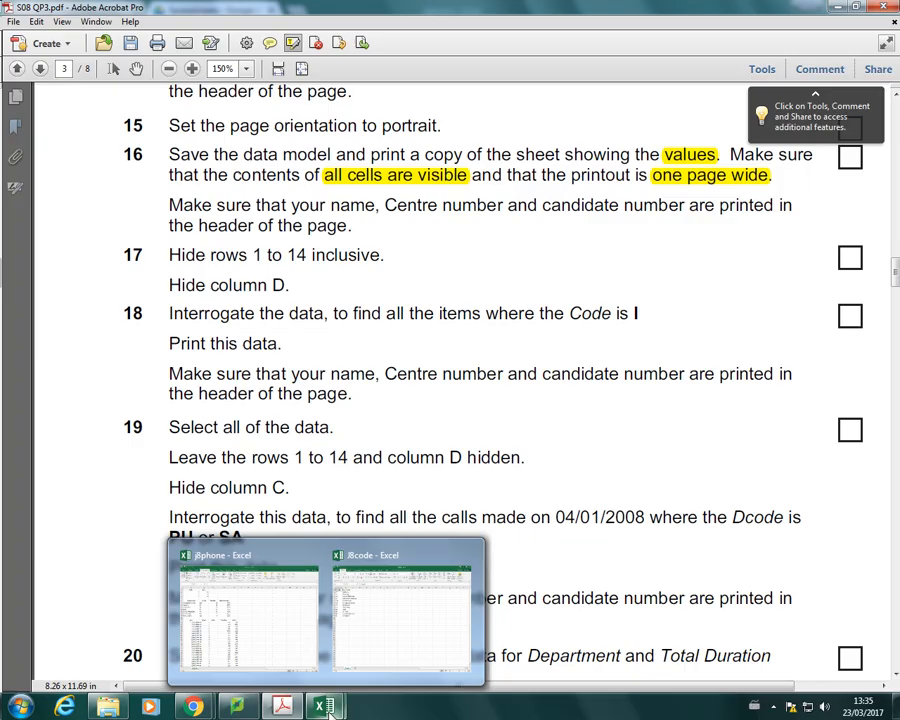
left_click(237, 650)
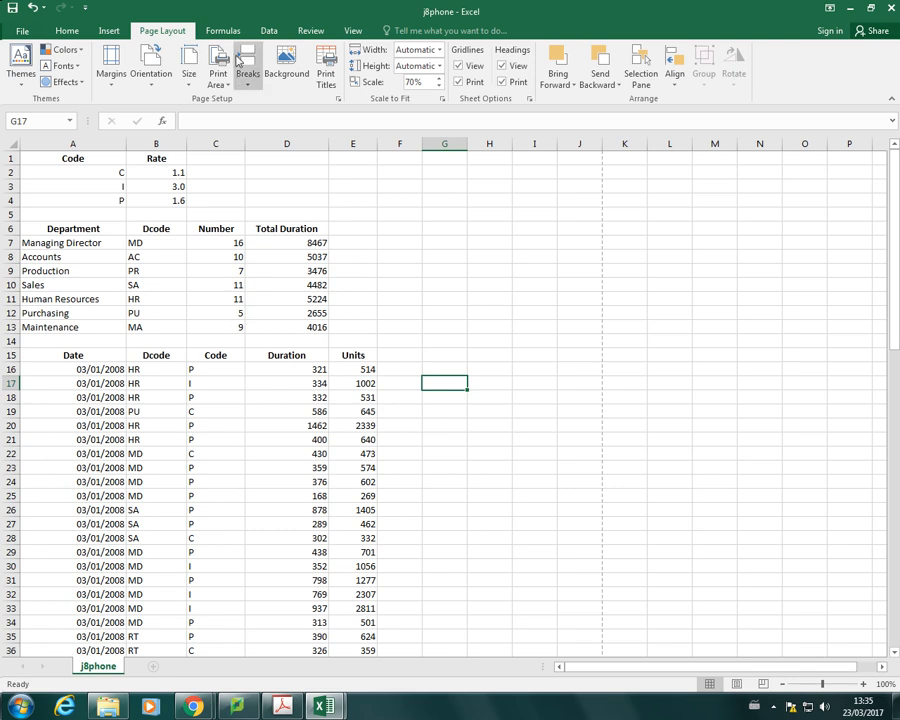
left_click(224, 31)
left_click(645, 49)
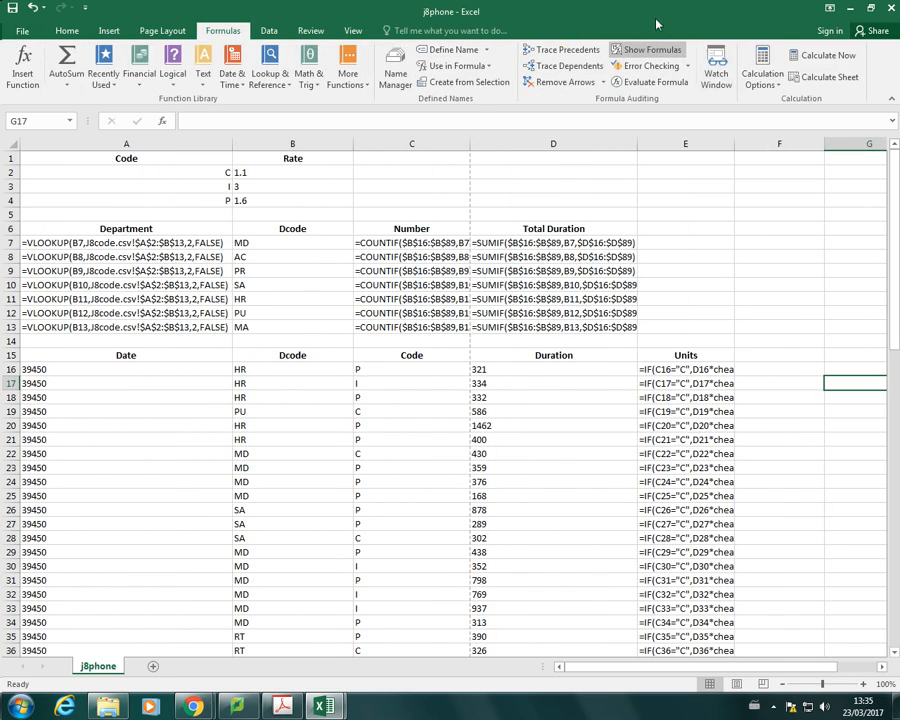
left_click(652, 54)
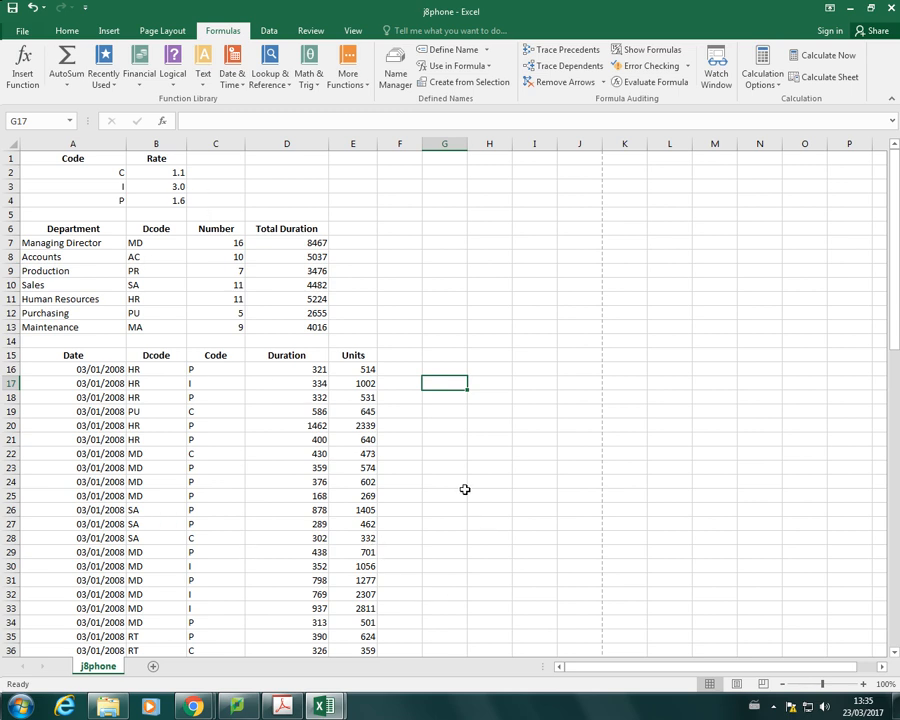
Widen columns B to D, autofit column E and widen it slightly, and autofit column A to its contents.
left_click_drag(123, 146, 135, 145)
left_click_drag(197, 145, 216, 145)
left_click_drag(273, 145, 288, 147)
left_click_drag(368, 143, 402, 156)
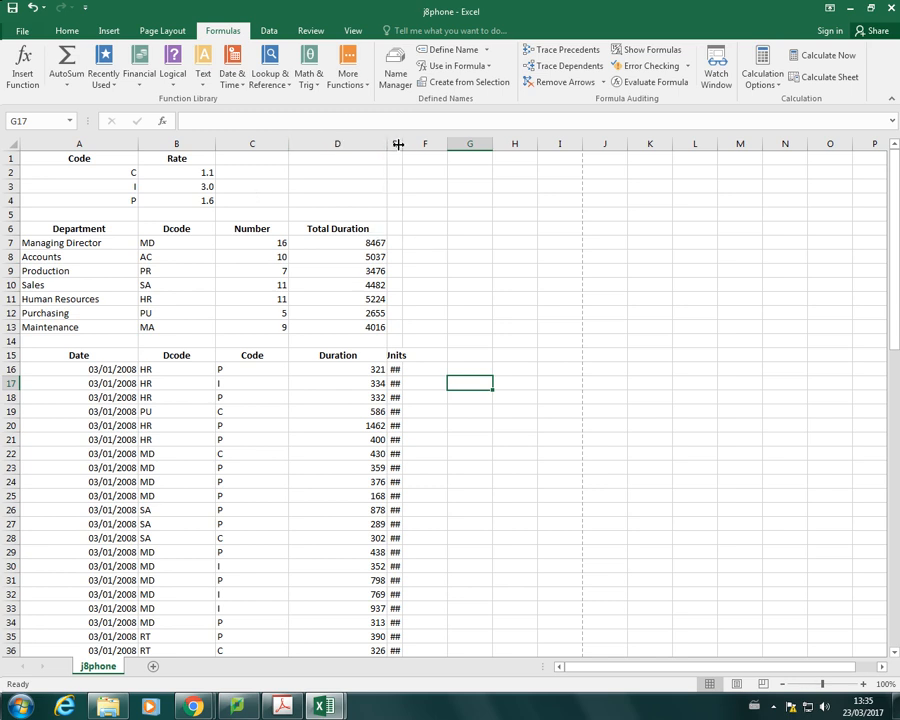
double_click(398, 144)
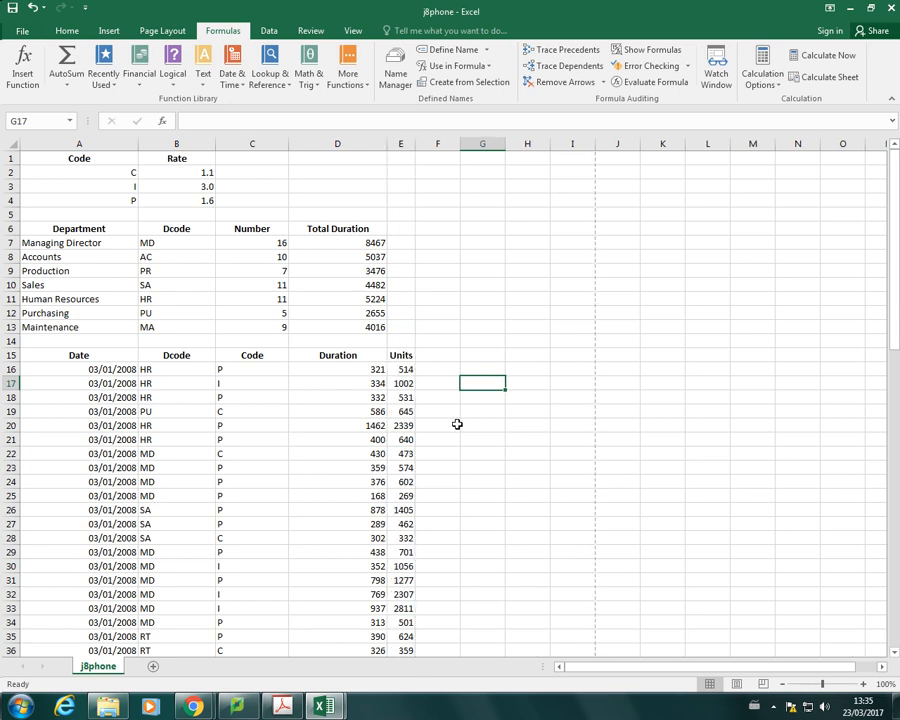
left_click_drag(415, 146, 427, 145)
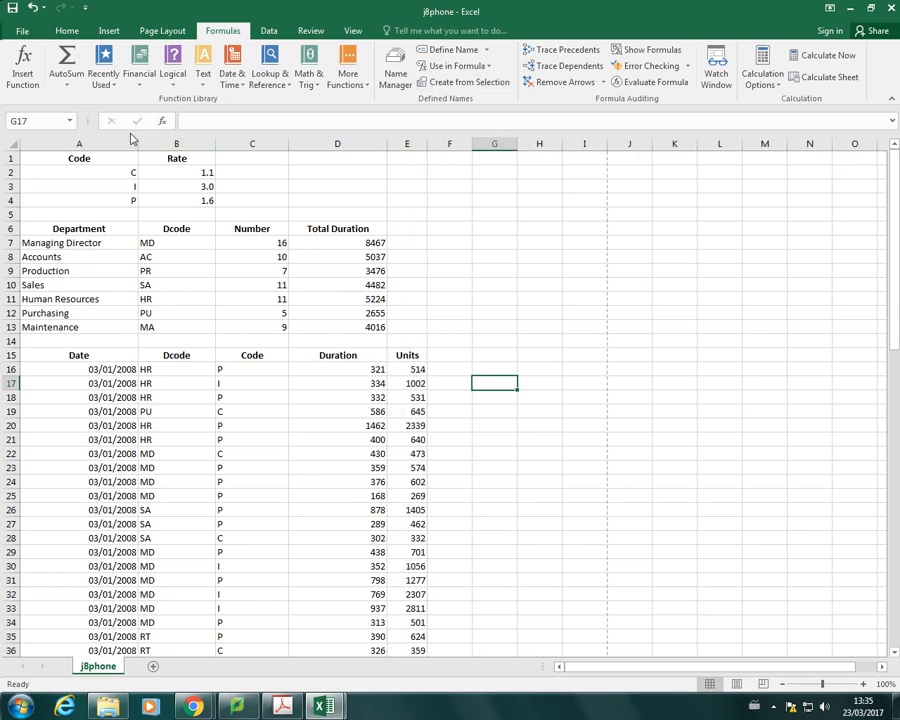
left_click_drag(137, 149, 33, 192)
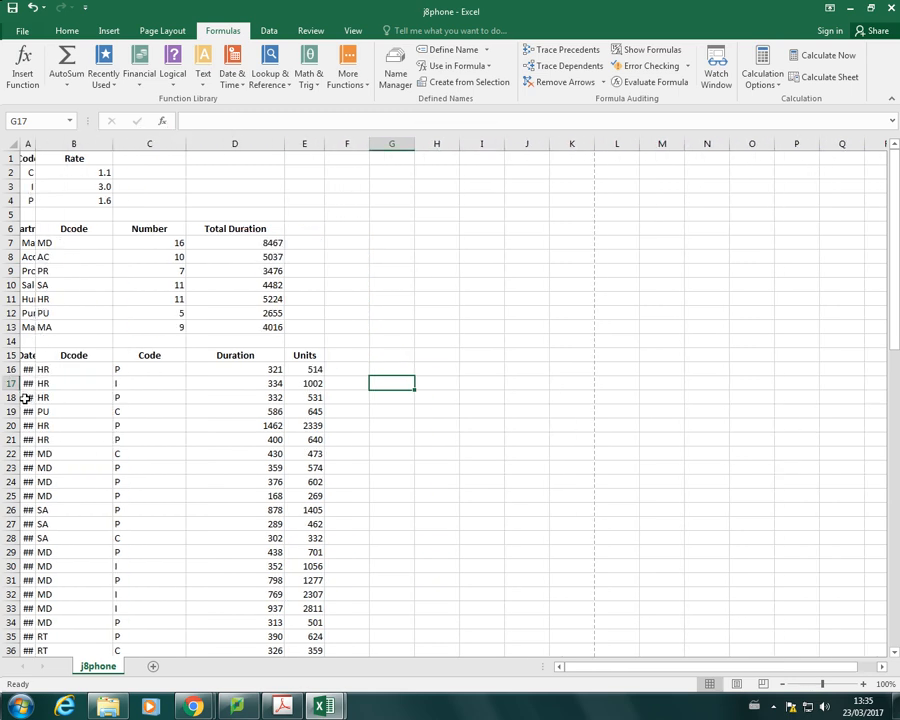
double_click(33, 146)
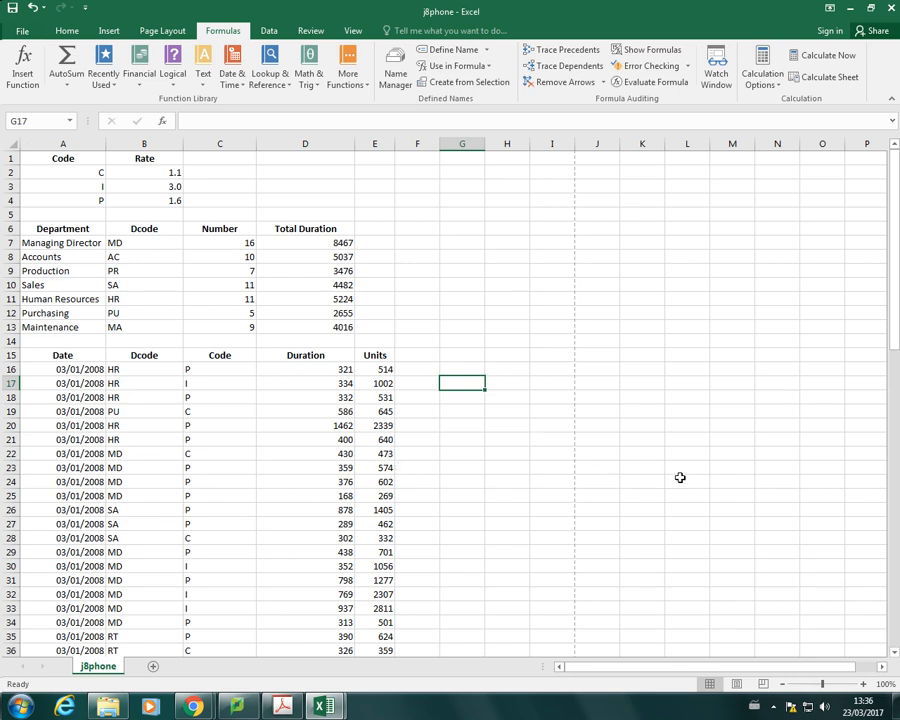
Check the data down to the last row, select A1:E89 and set printing to Print Selection.
scroll(633, 498, "down", 14)
scroll(627, 502, "down", 9)
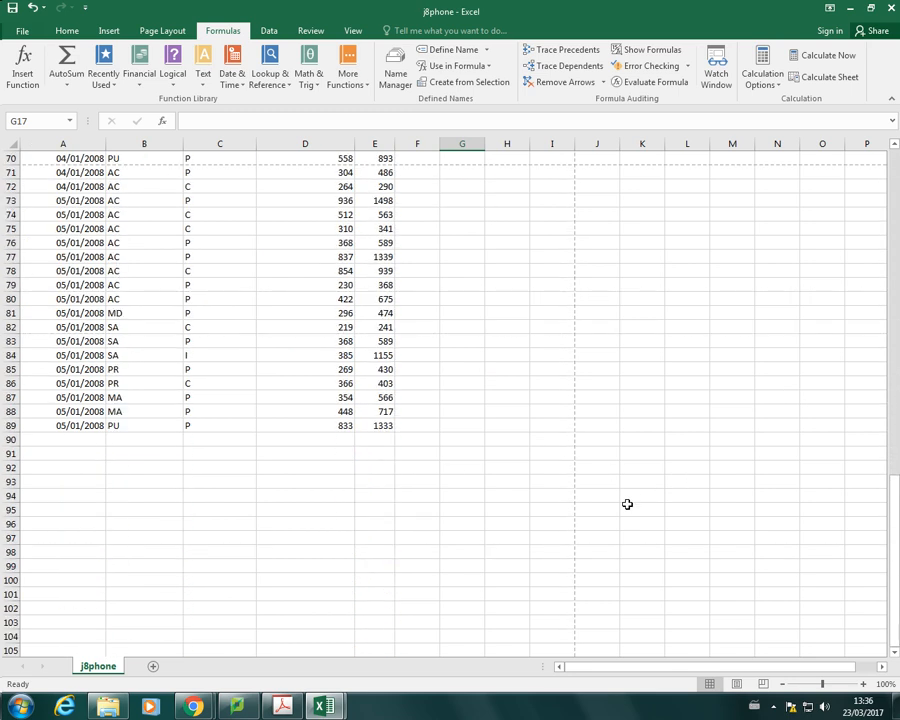
scroll(622, 503, "up", 14)
scroll(620, 504, "up", 9)
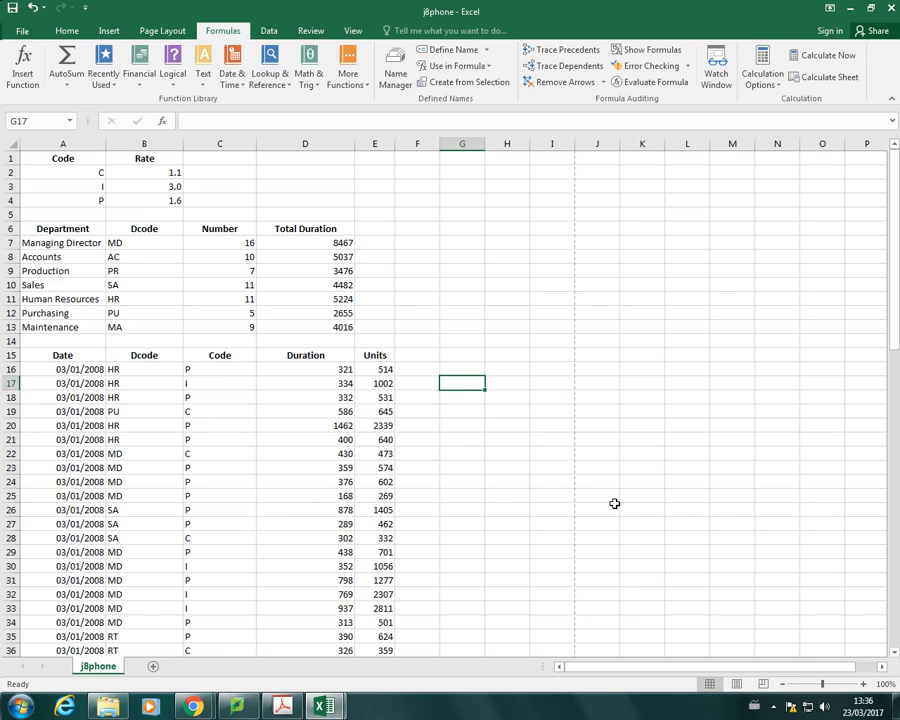
mouse_move(49, 162)
left_mouse_down()
mouse_move(241, 161)
mouse_move(372, 177)
mouse_move(345, 467)
mouse_move(345, 635)
mouse_move(374, 717)
mouse_move(400, 606)
mouse_move(382, 618)
left_mouse_up()
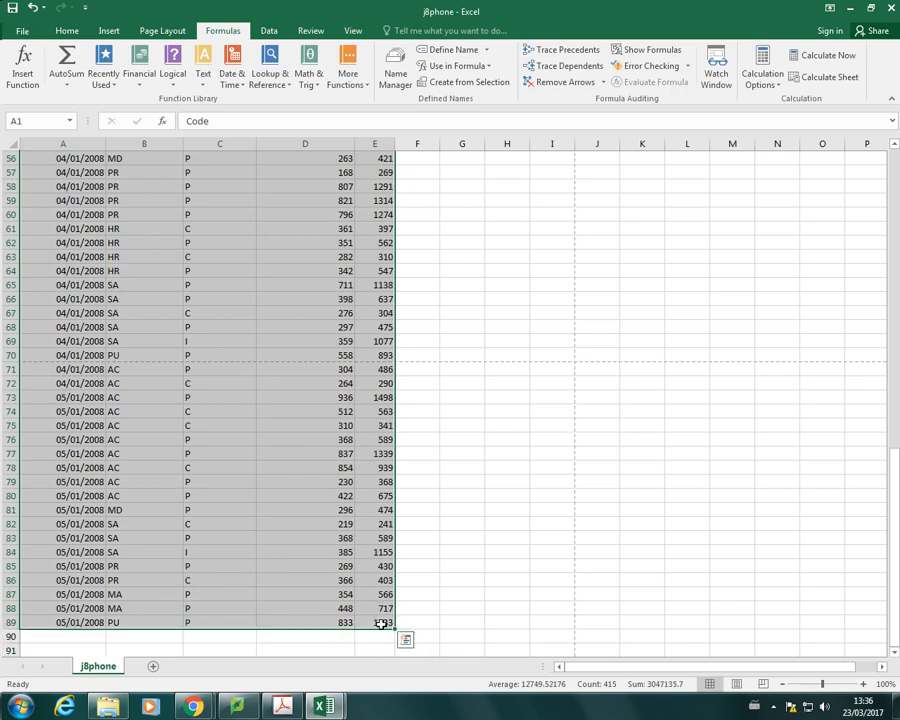
left_click(22, 35)
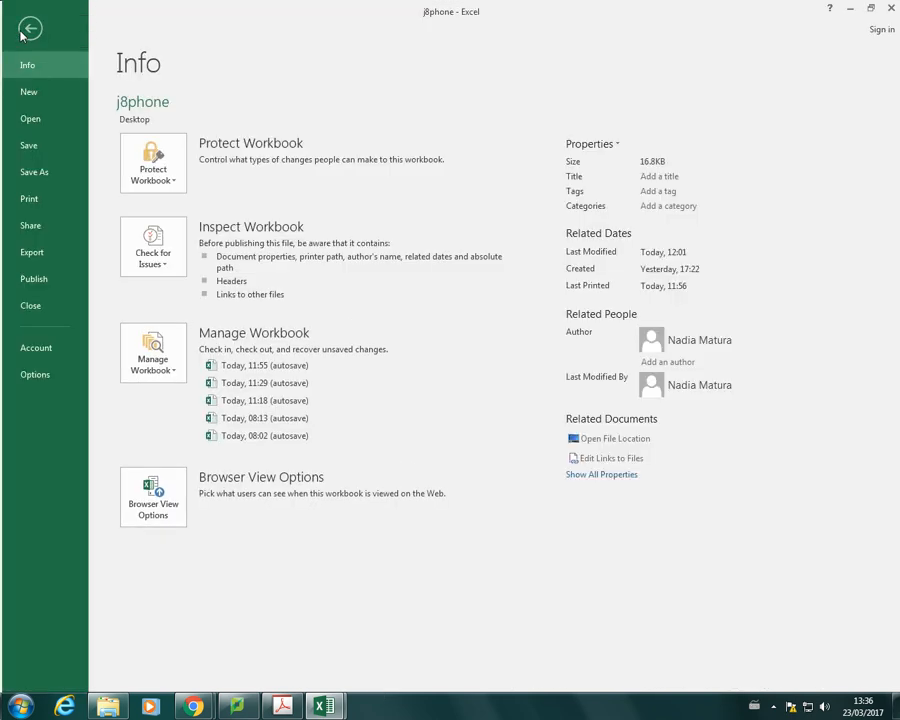
left_click(28, 200)
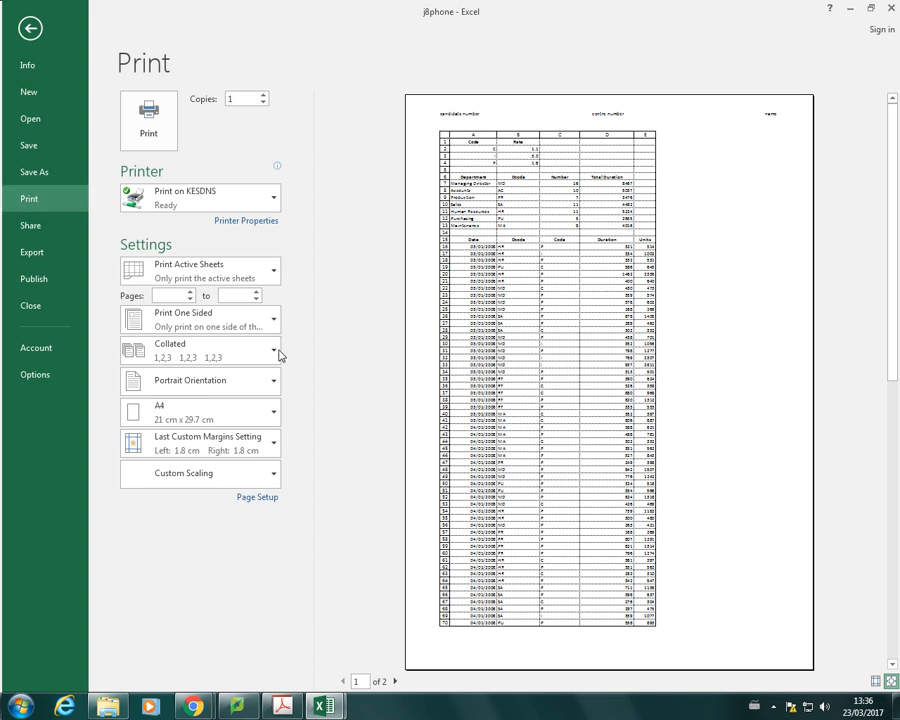
left_click(263, 276)
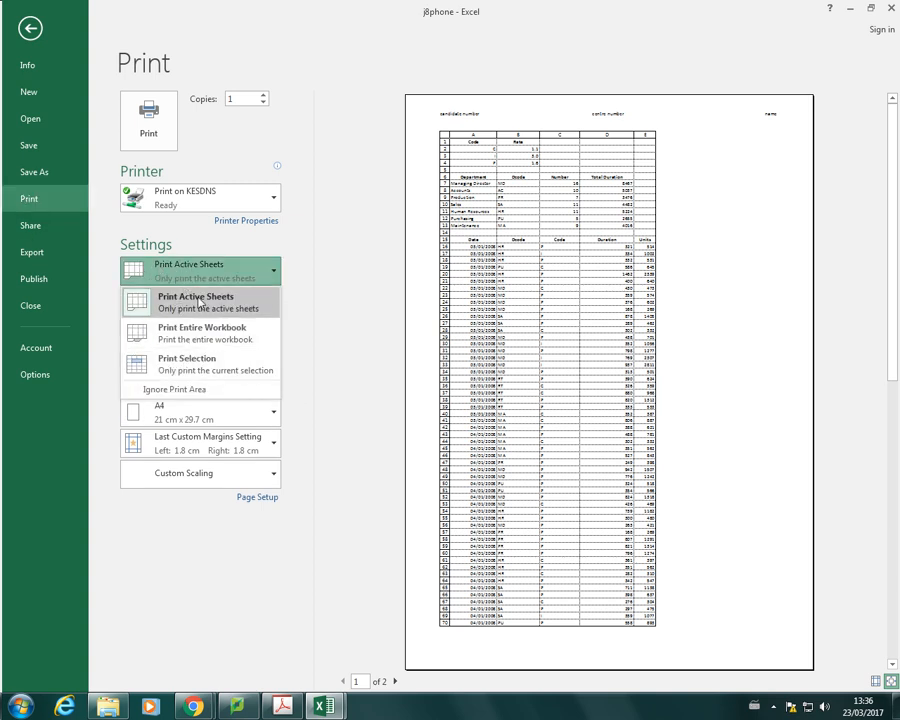
left_click(181, 368)
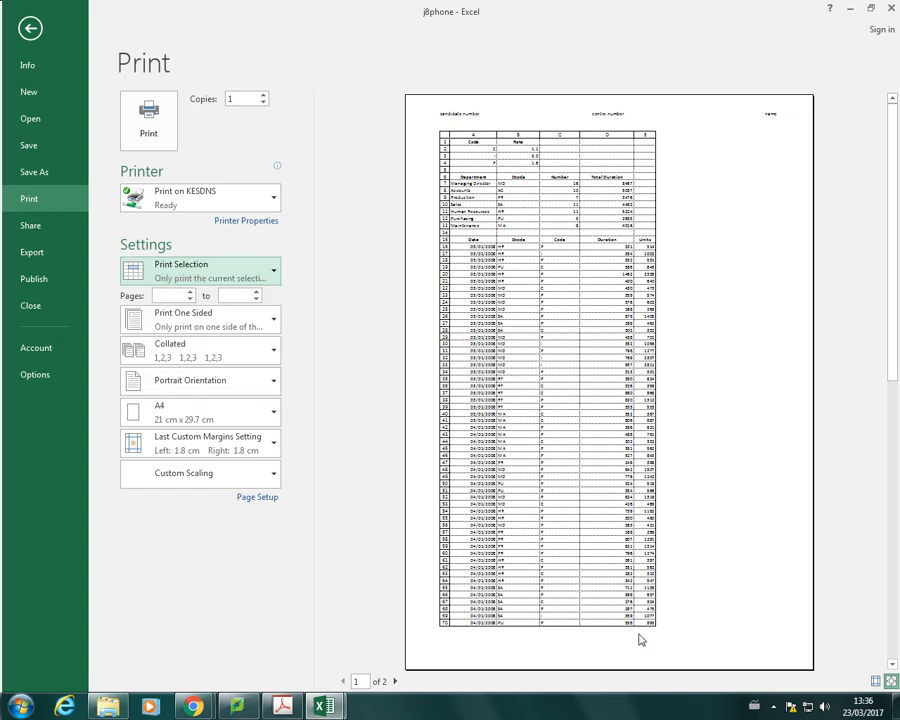
Check the pages in the print preview and set the print scaling to 90% of normal size.
left_click_drag(890, 271, 893, 510)
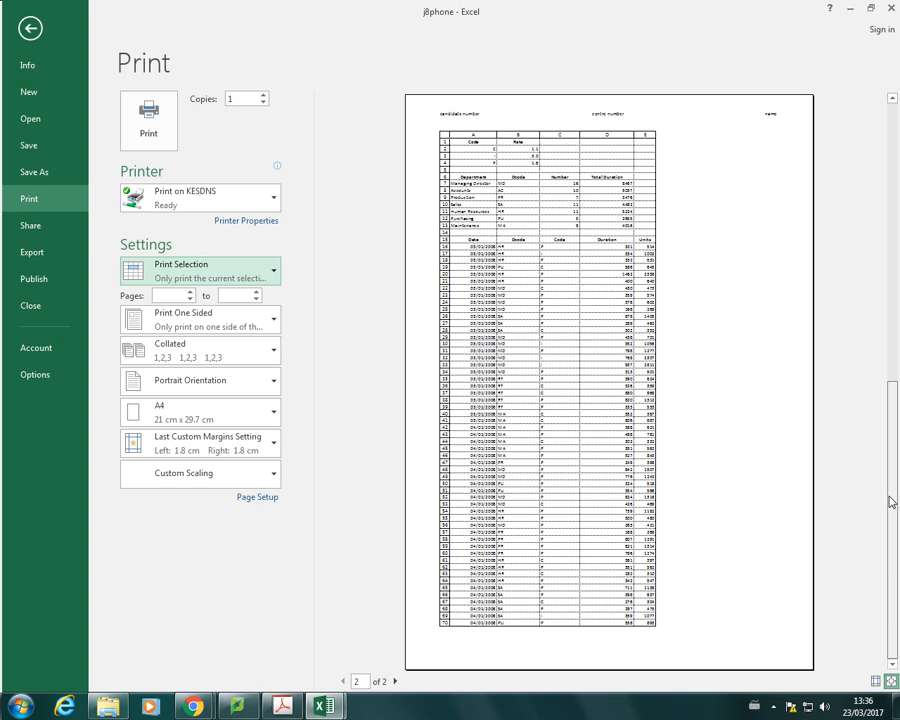
left_click_drag(889, 402, 880, 112)
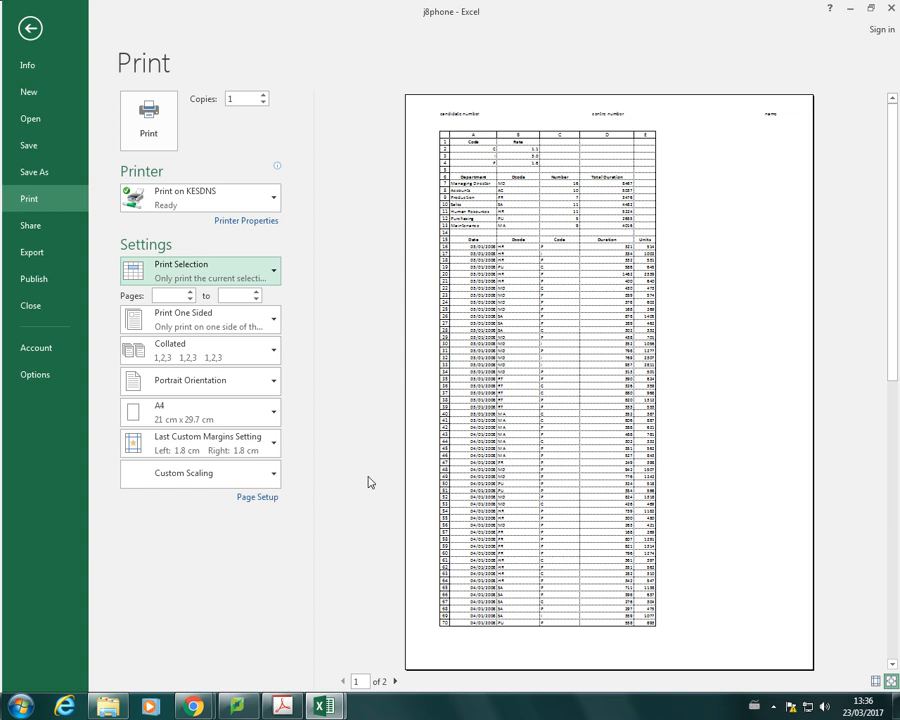
left_click(258, 498)
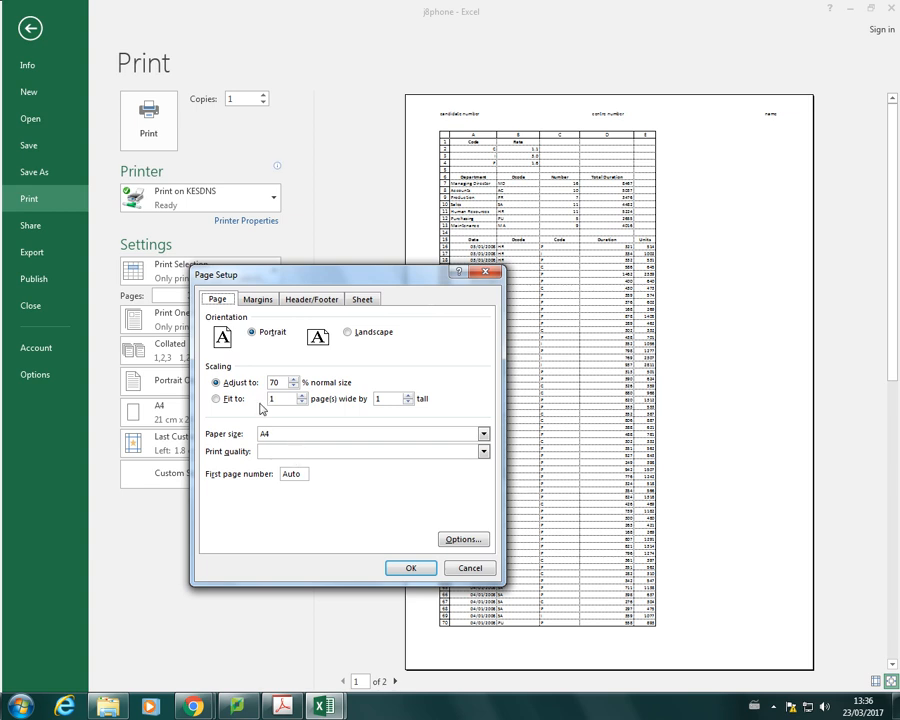
left_click(294, 380)
left_click(413, 569)
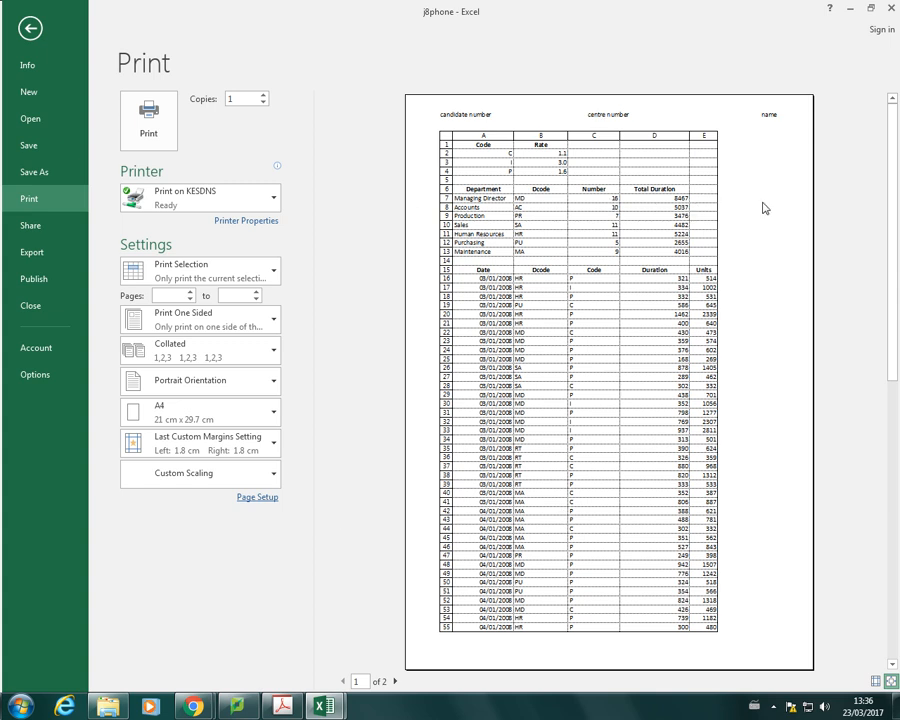
Set the print scaling to 100% of normal size and check both pages in the preview.
left_click(258, 498)
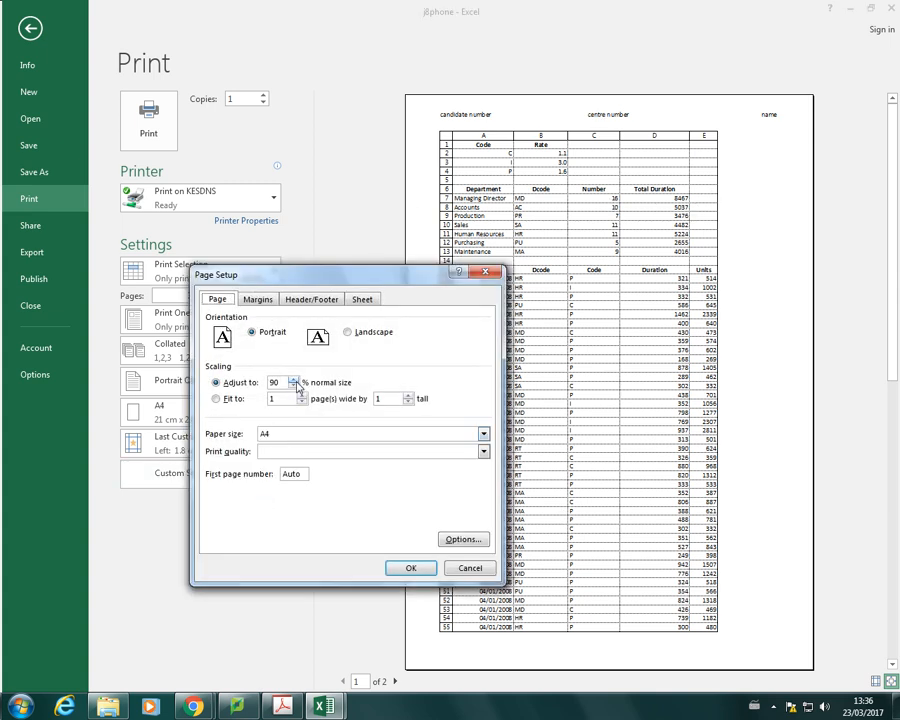
left_click(293, 380)
left_click(409, 567)
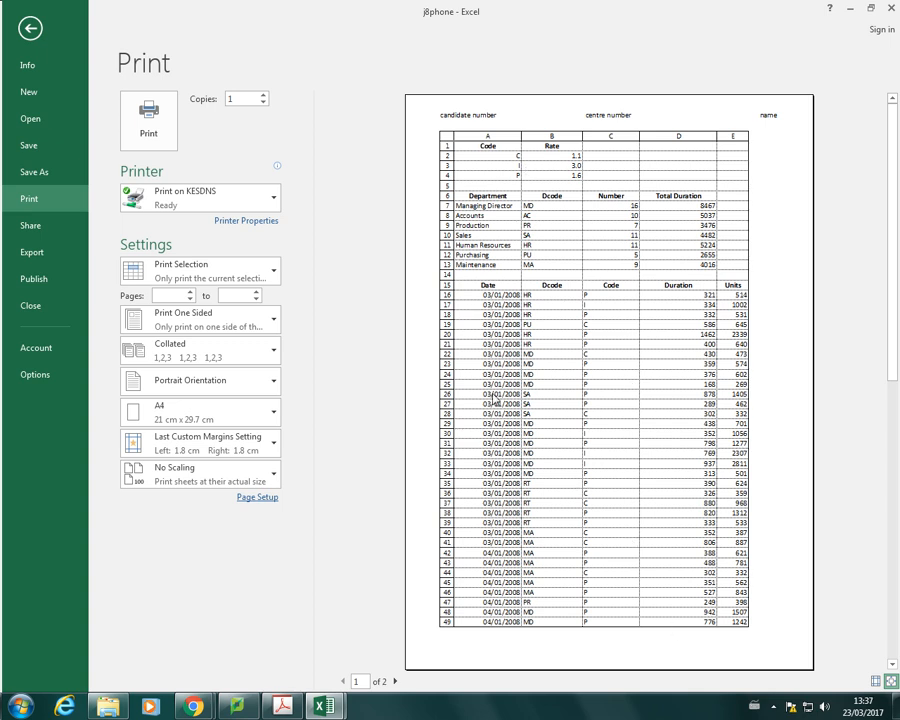
scroll(598, 453, "down", 3)
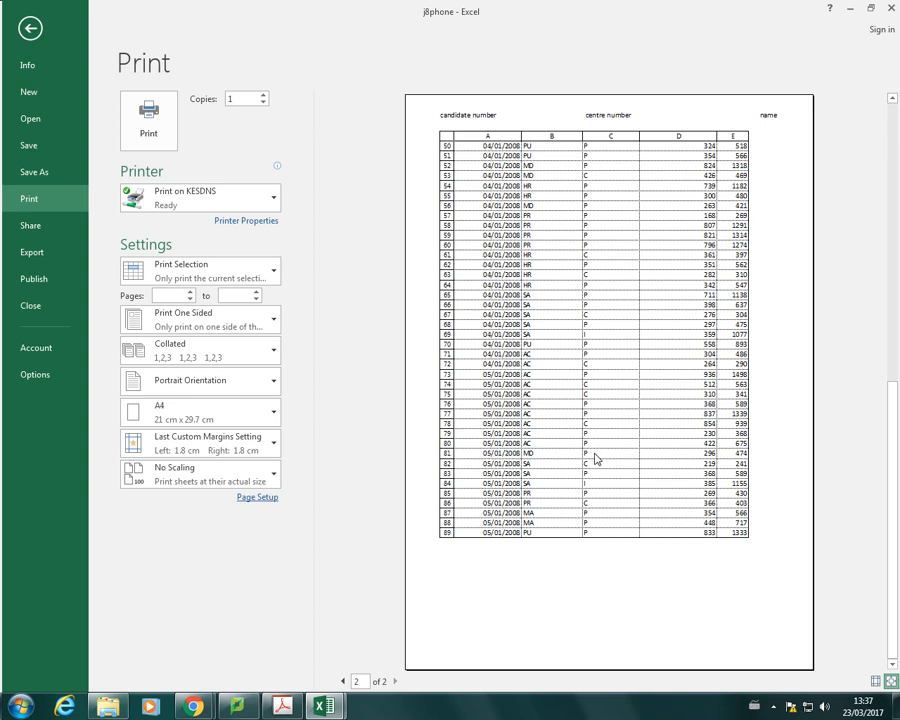
scroll(597, 457, "up", 3)
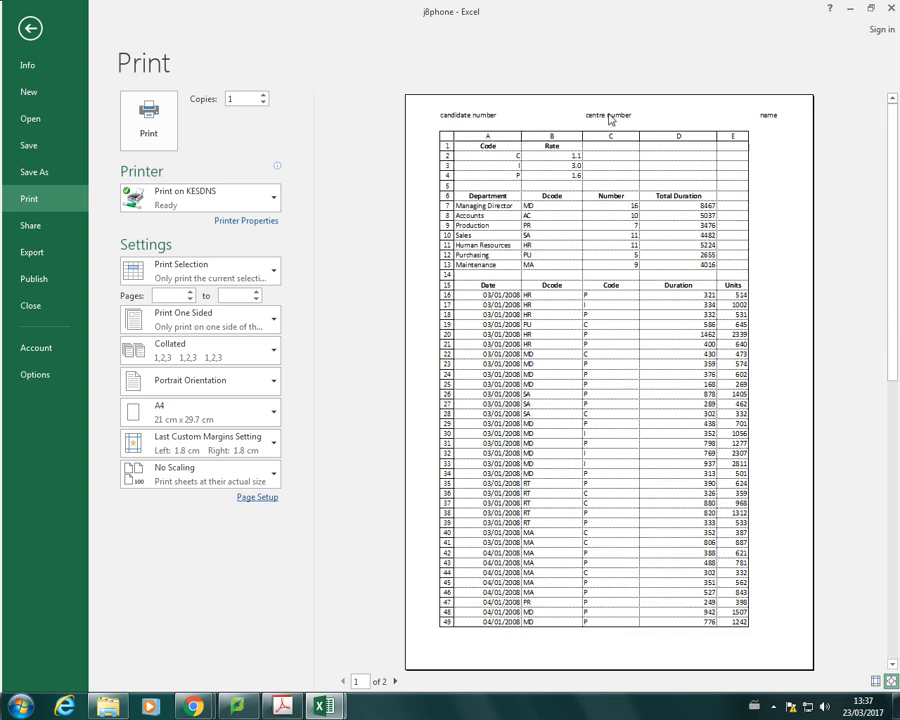
Review the custom header sections for candidate number, centre number and name in the page setup.
left_click(258, 499)
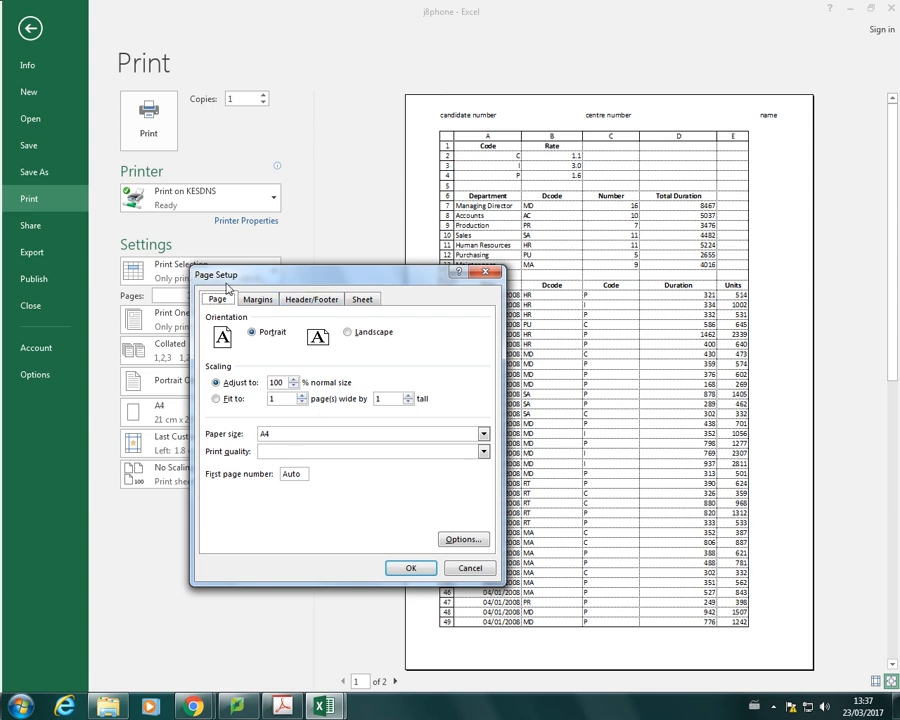
left_click(312, 299)
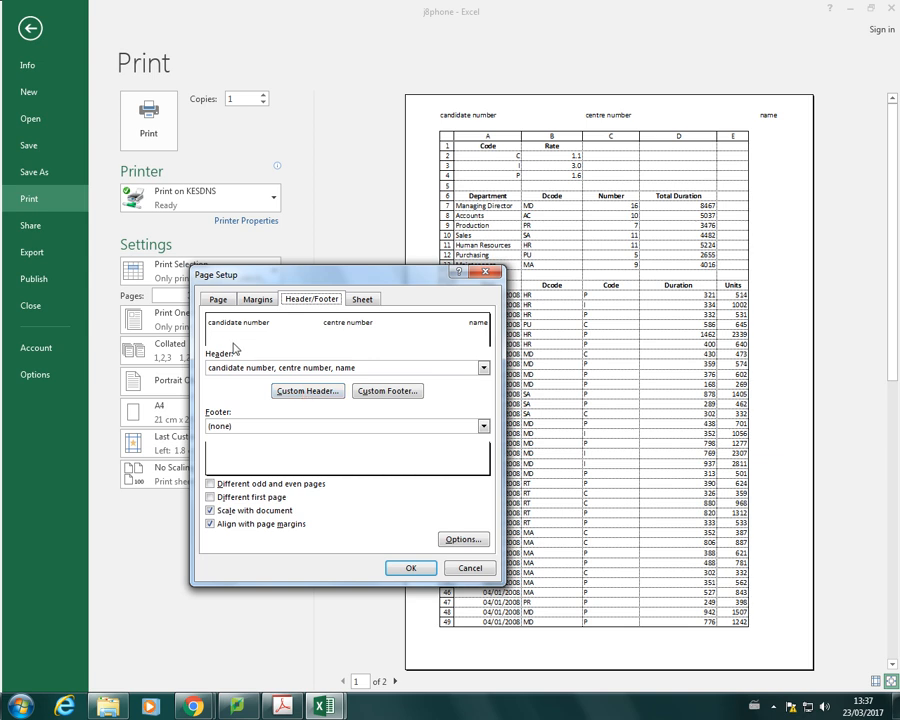
left_click(305, 392)
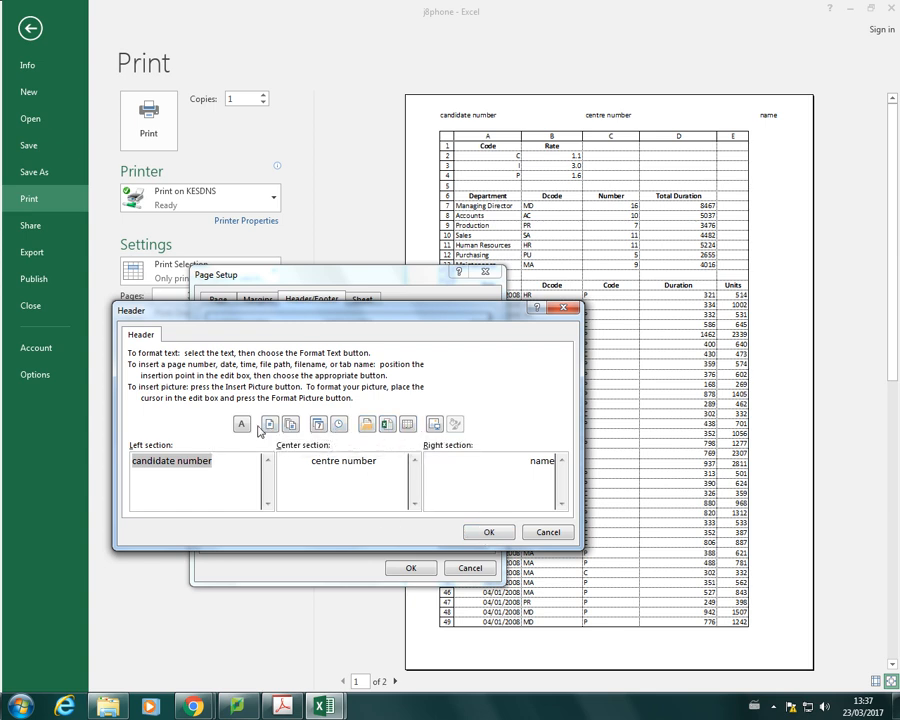
left_click(489, 532)
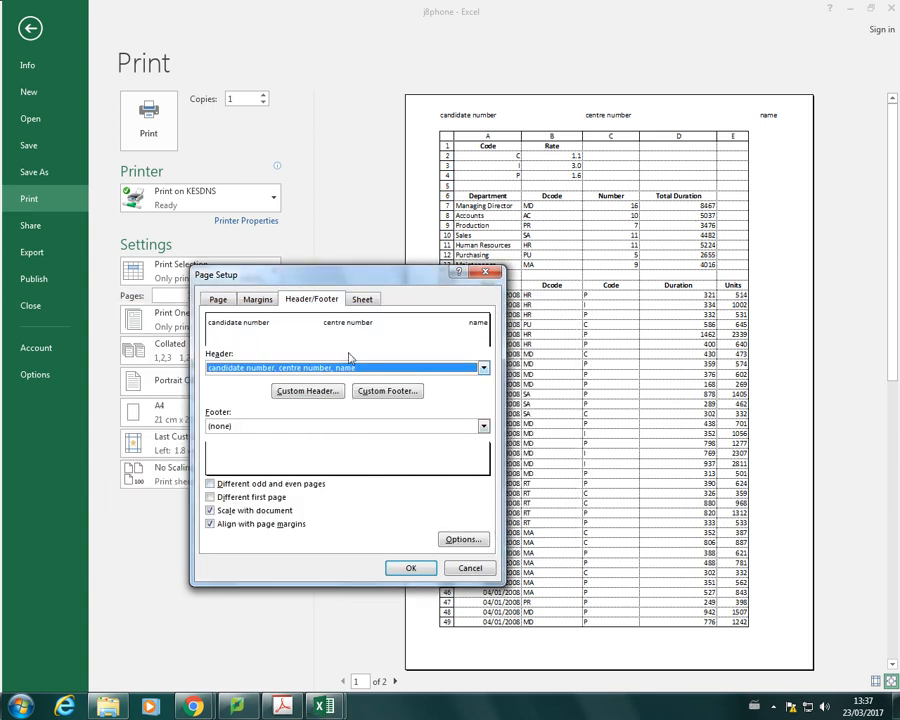
Turn off printing of gridlines and of row and column headings, and apply the page setup.
left_click(363, 300)
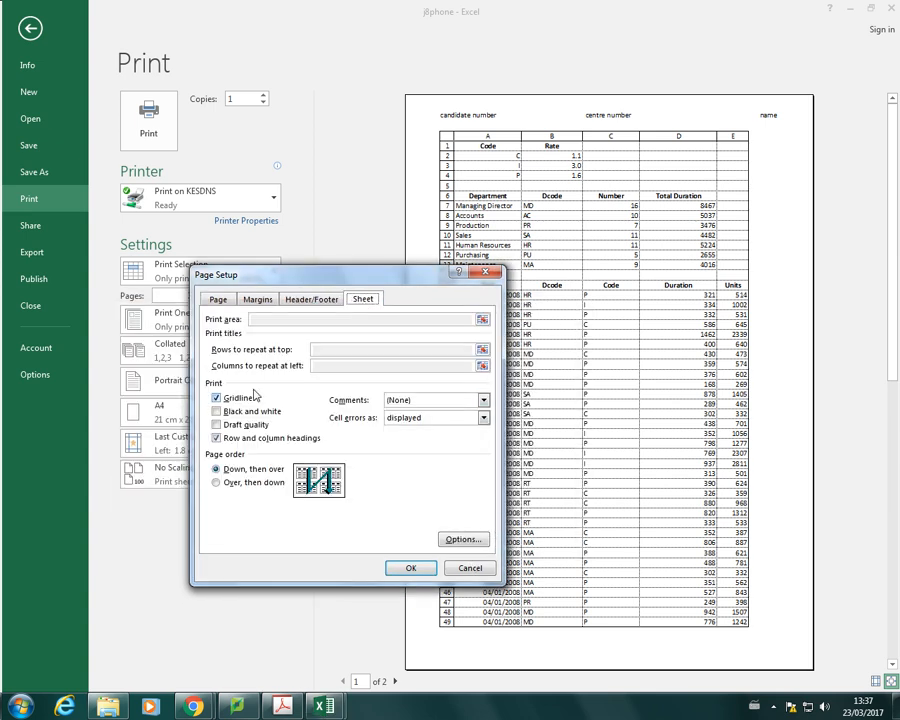
left_click(216, 399)
left_click(216, 440)
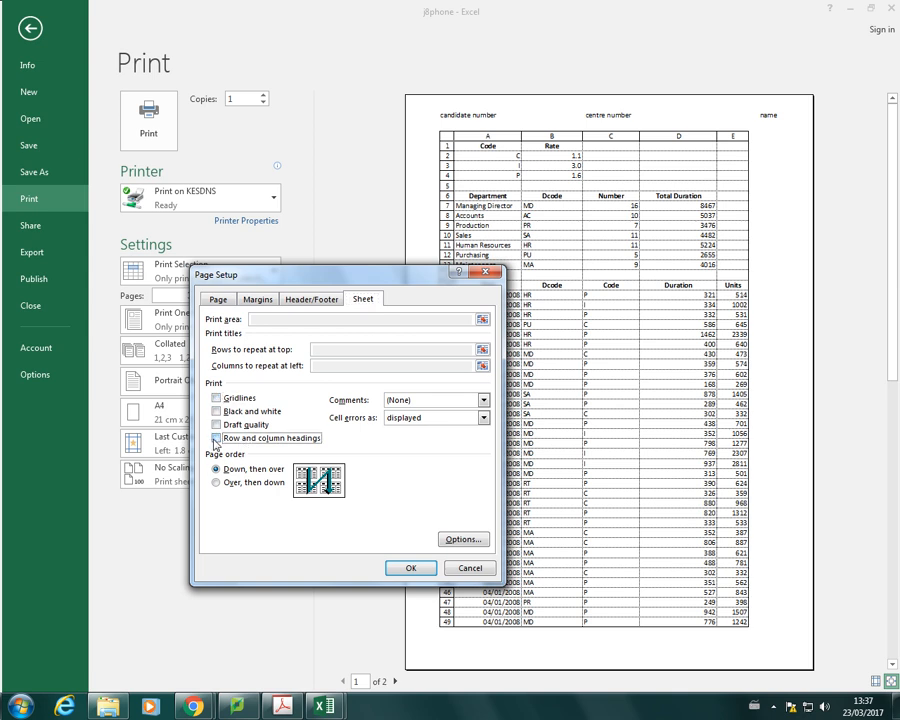
left_click(411, 568)
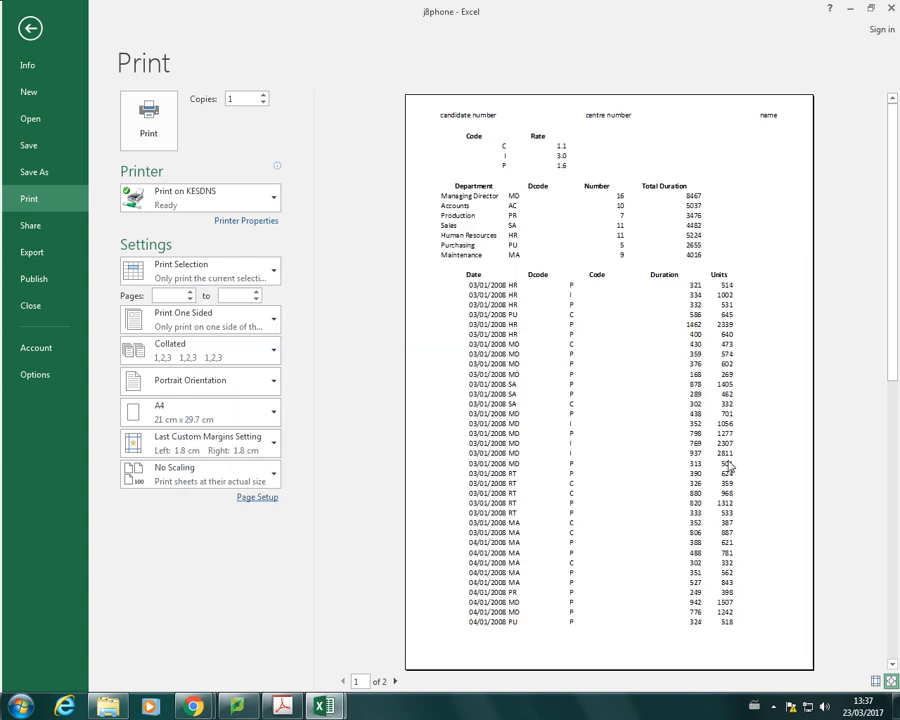